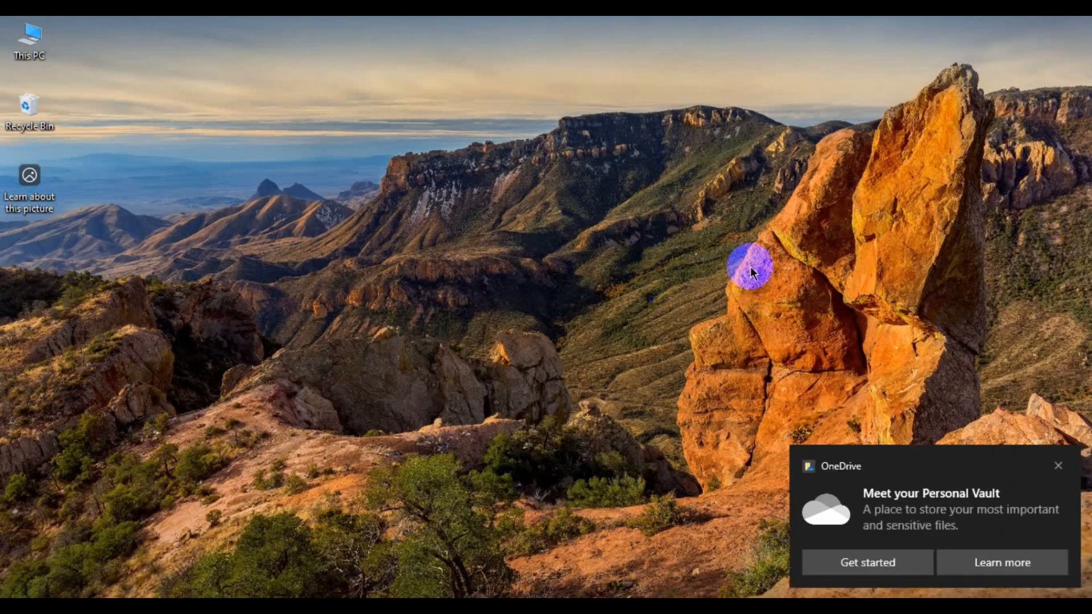
# Dismiss the OneDrive notification, switch to Chrome, search for "xampp download" and open the Apache Friends "Download XAMPP" page
pyautogui.click(1058, 466)
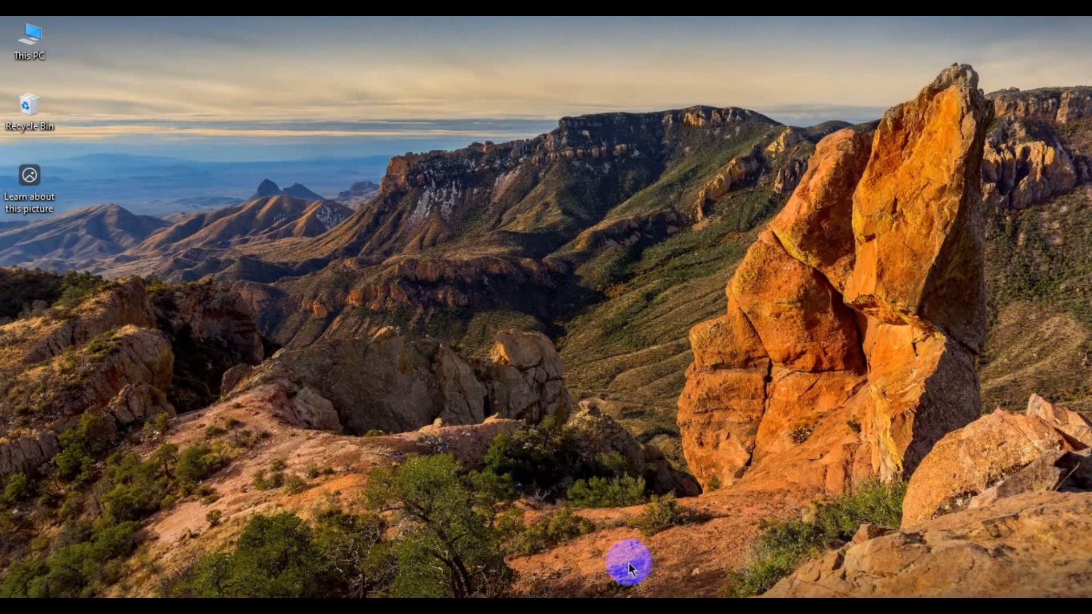
pyautogui.click(519, 604)
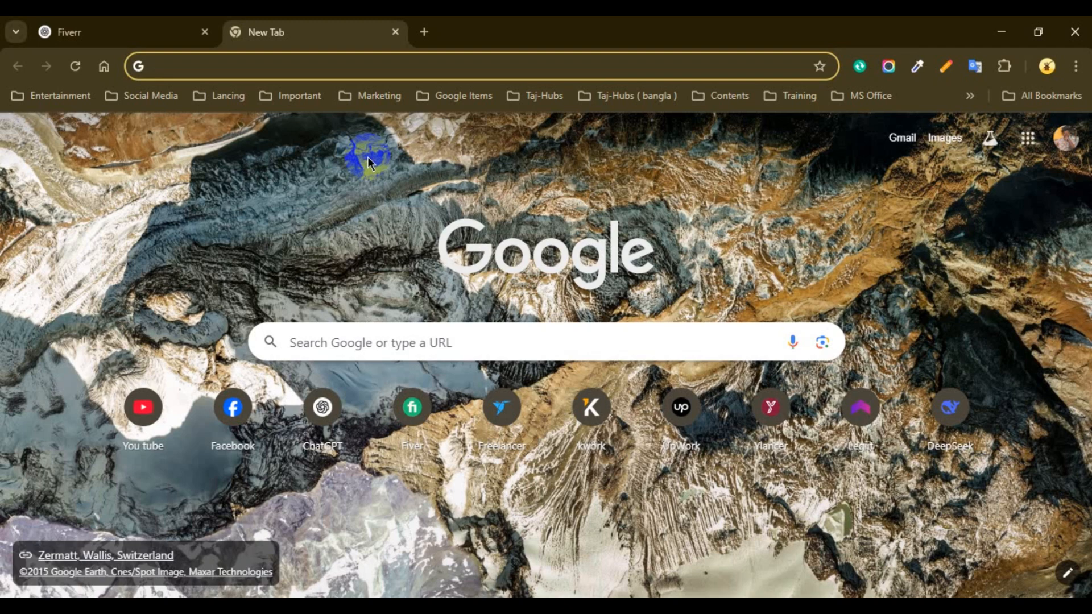
pyautogui.write('x')
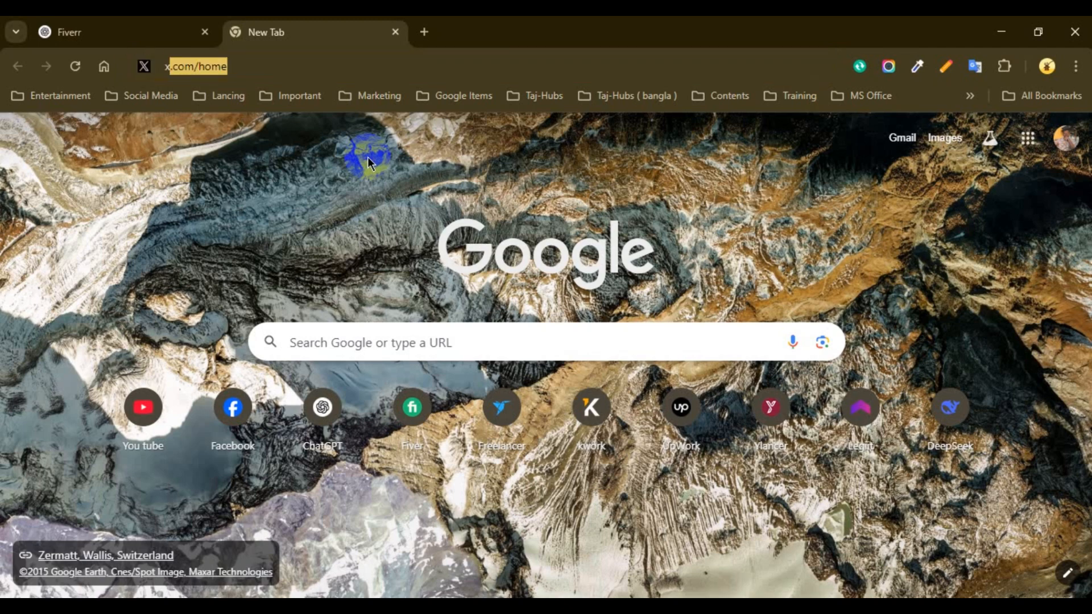
pyautogui.write('ampp')
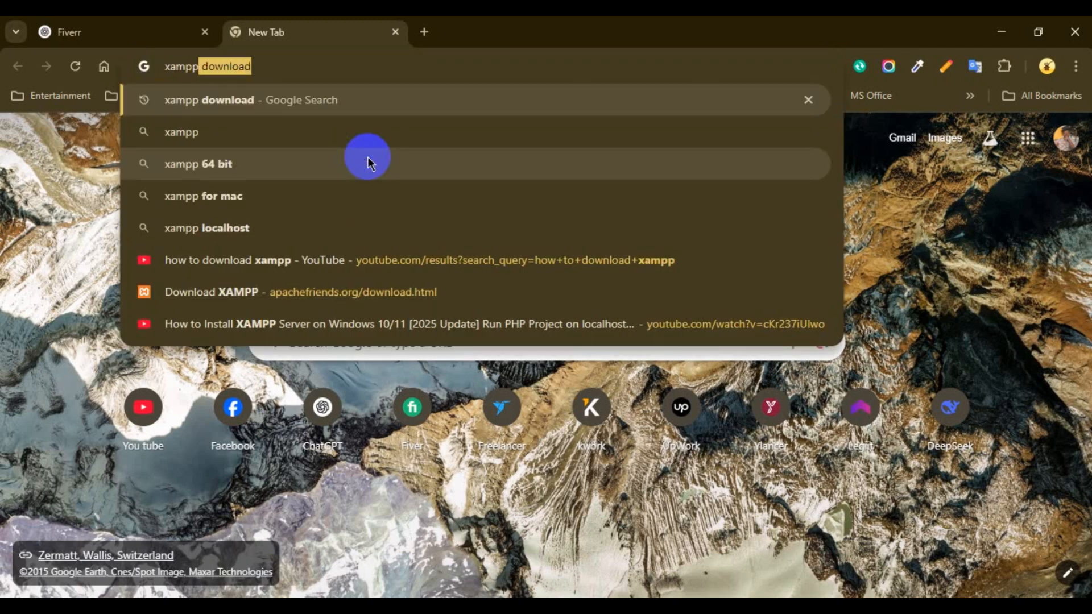
pyautogui.press('Return')
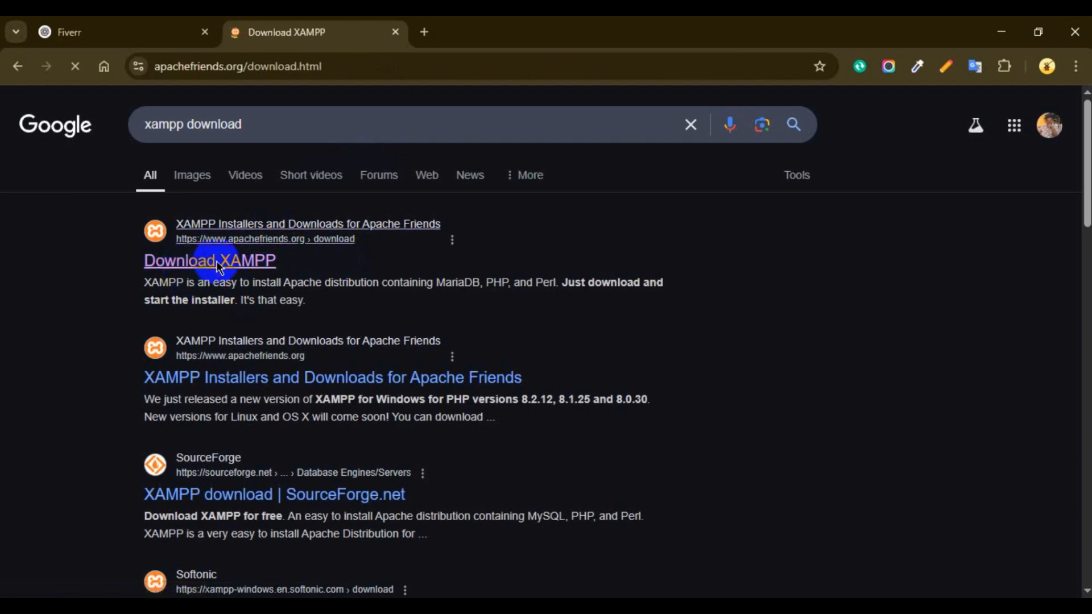
# Review the XAMPP builds for each platform and start the 64-bit download of Windows version 8.2.12
pyautogui.scroll(-2, 489, 297)
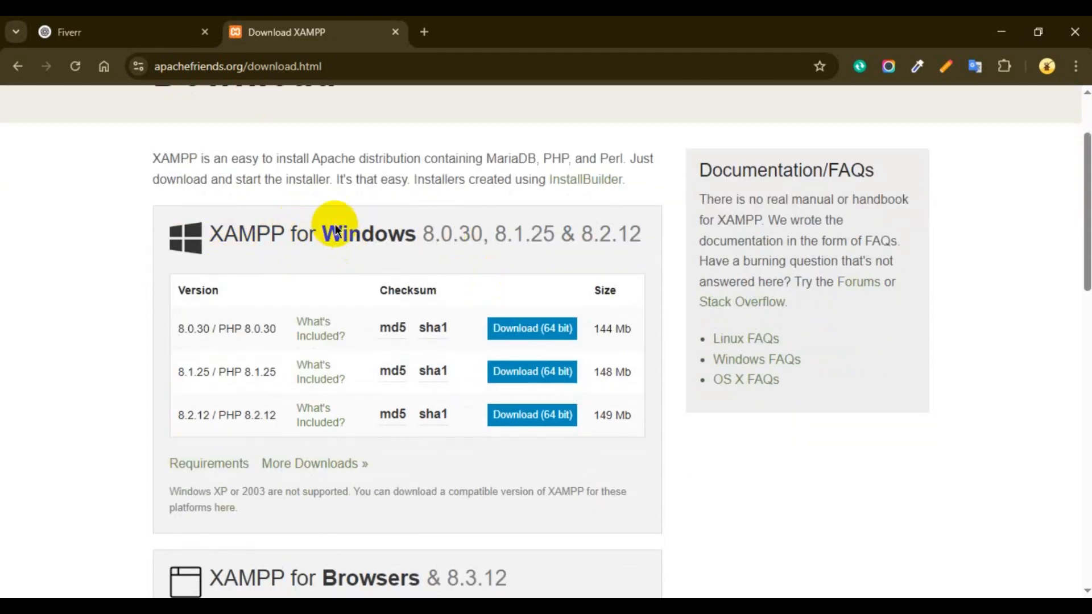
pyautogui.scroll(-5, 330, 227)
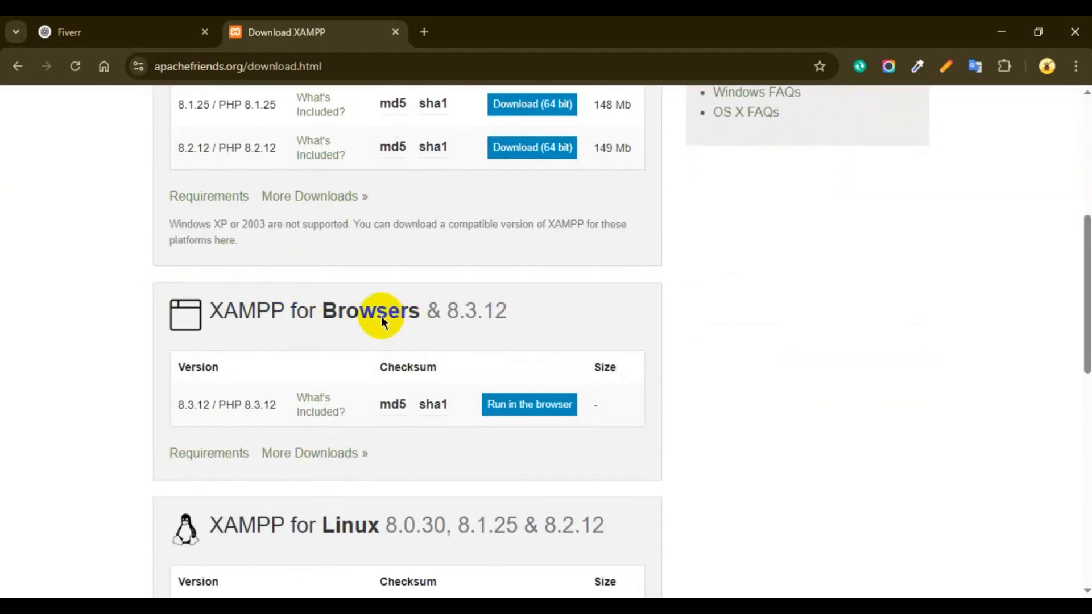
pyautogui.scroll(-6, 378, 312)
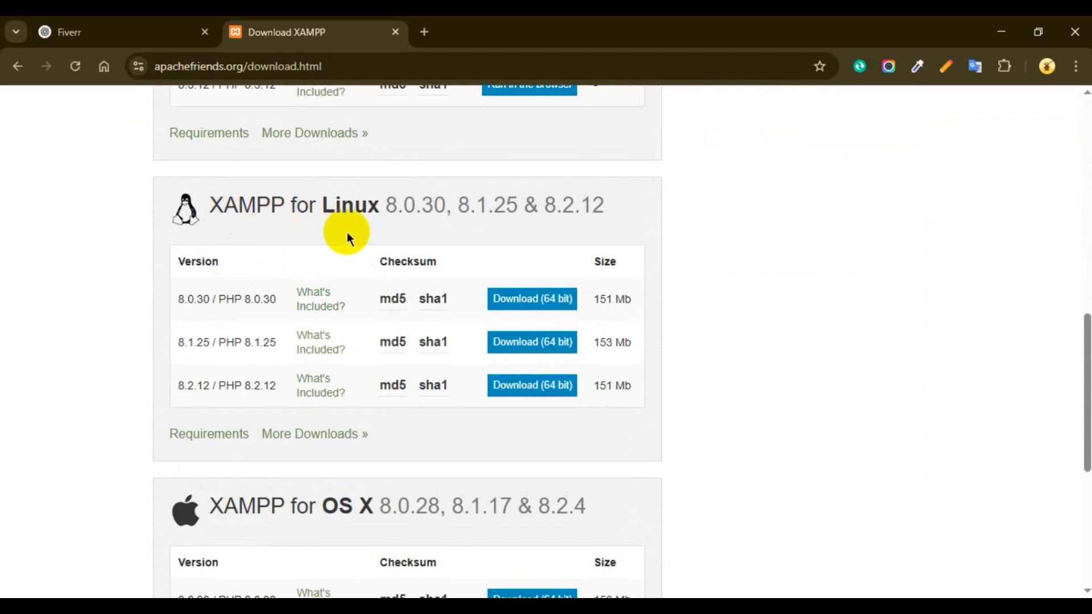
pyautogui.scroll(-4, 349, 238)
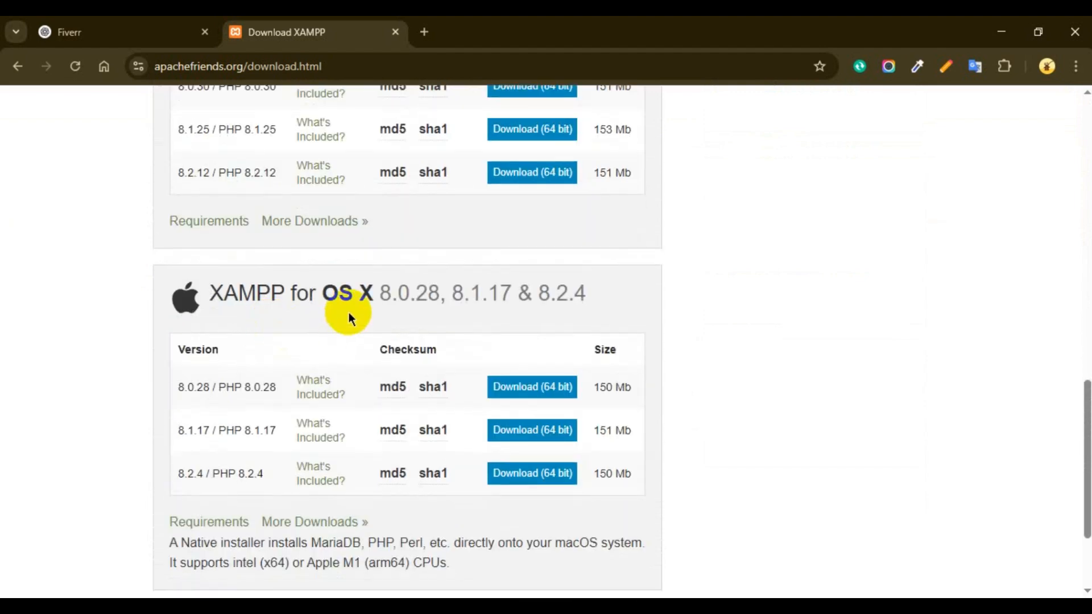
pyautogui.scroll(8, 349, 312)
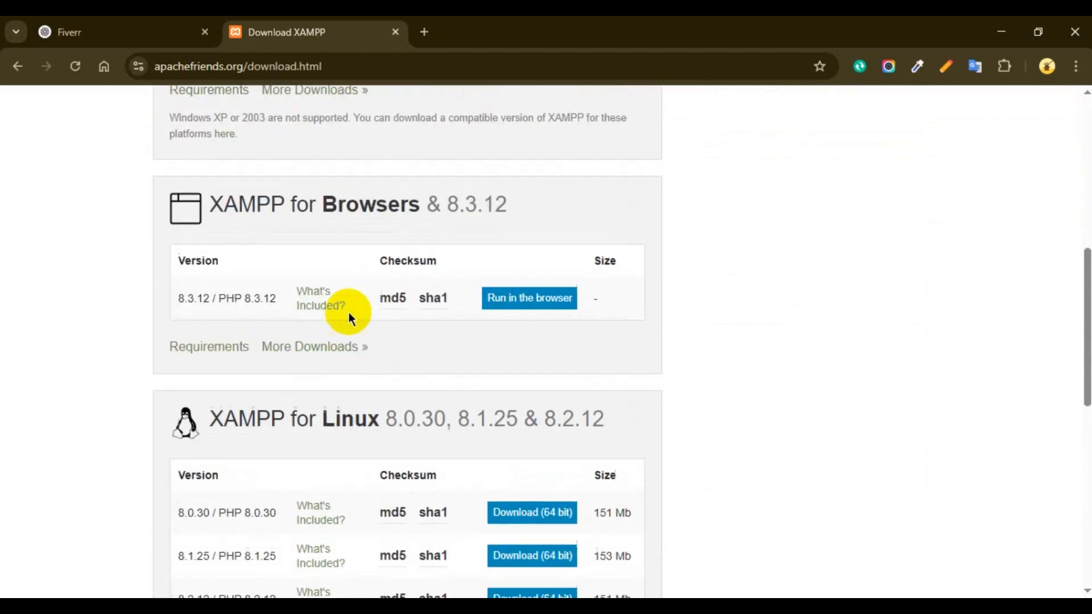
pyautogui.scroll(6, 349, 312)
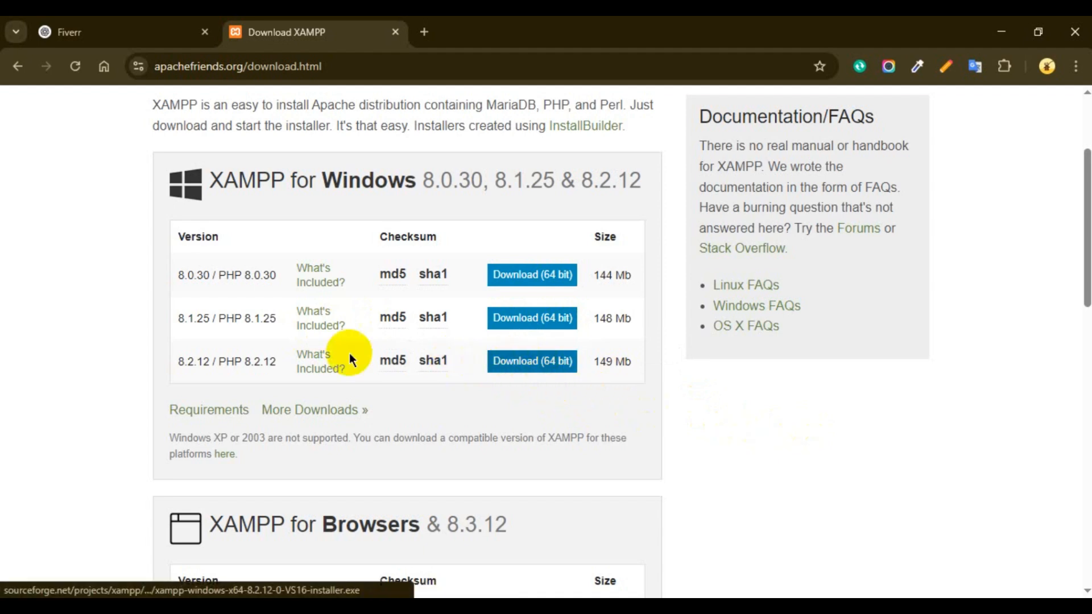
pyautogui.click(546, 364)
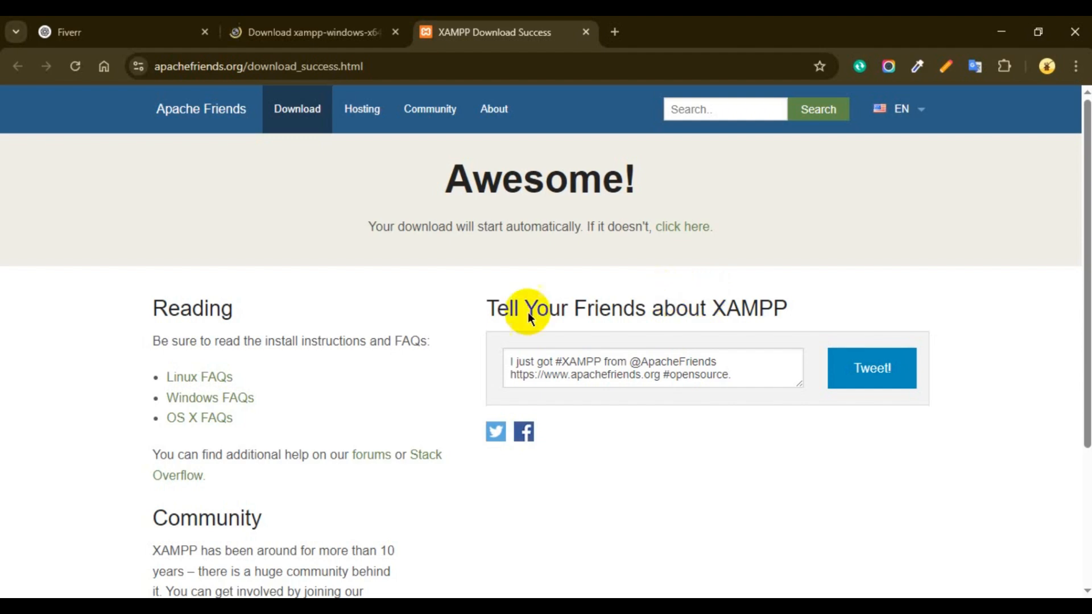
# Dismiss the Pinterest notification and save xampp-windows-x64-8.2.12-0-VS16-installer.exe to the Downloads folder
pyautogui.scroll(-1, 452, 293)
pyautogui.scroll(1, 450, 288)
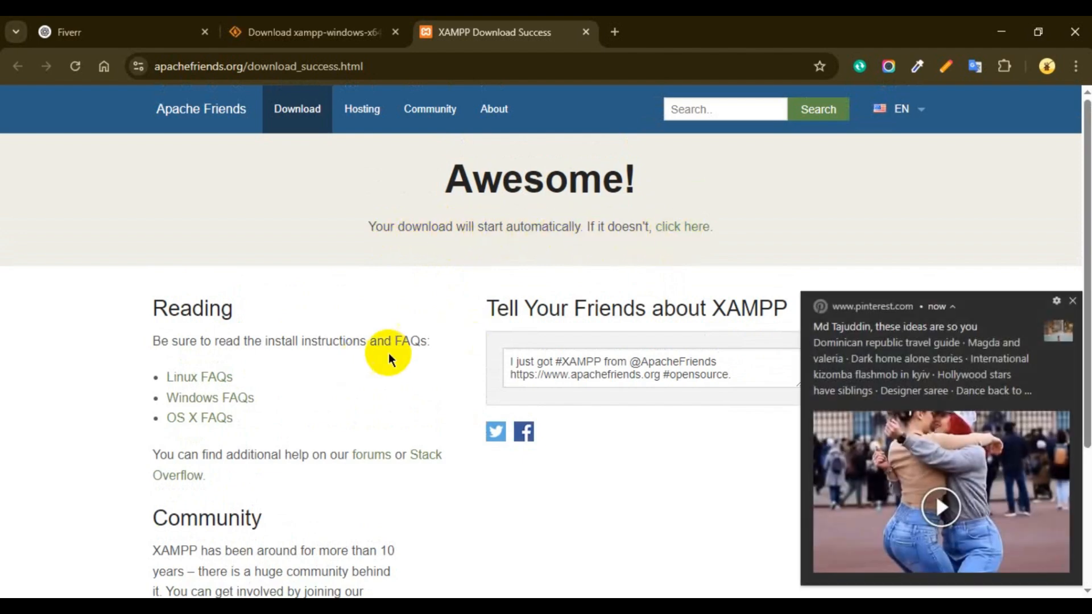
pyautogui.click(1074, 302)
pyautogui.scroll(-3, 450, 358)
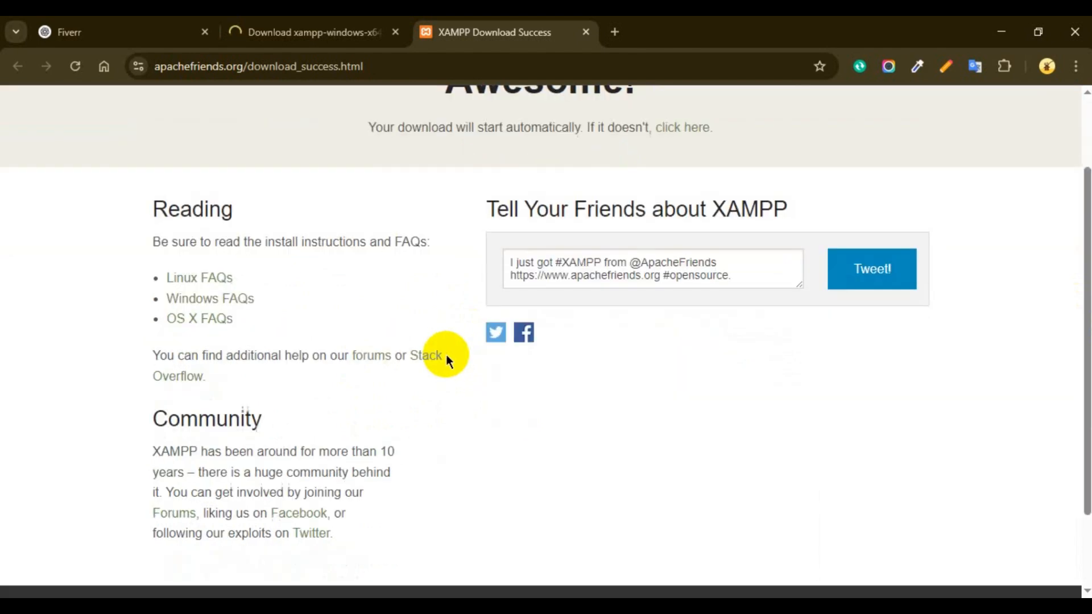
pyautogui.scroll(3, 500, 354)
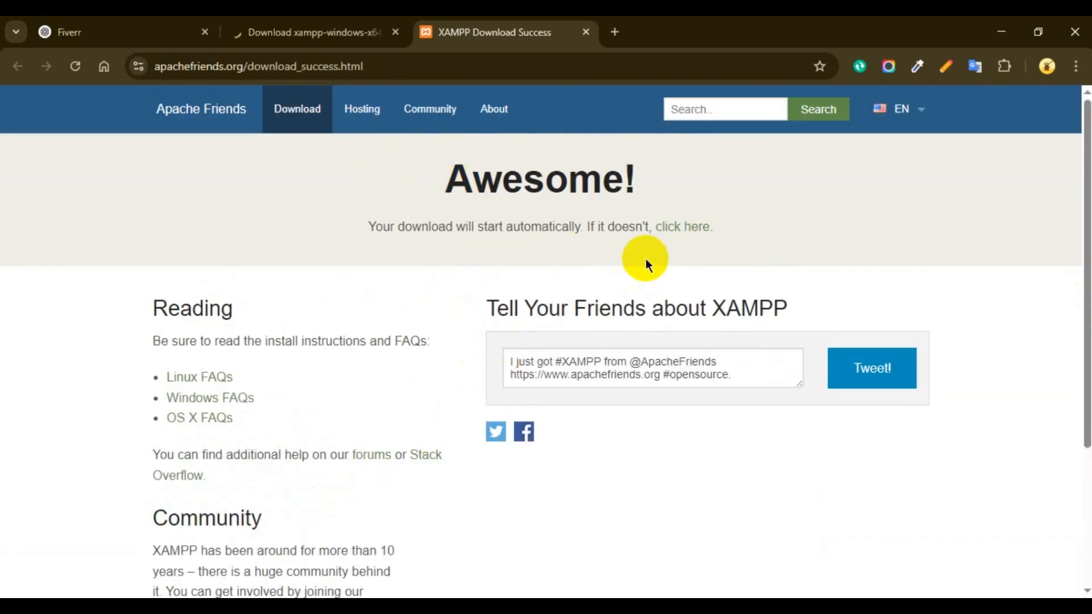
pyautogui.scroll(-3, 364, 312)
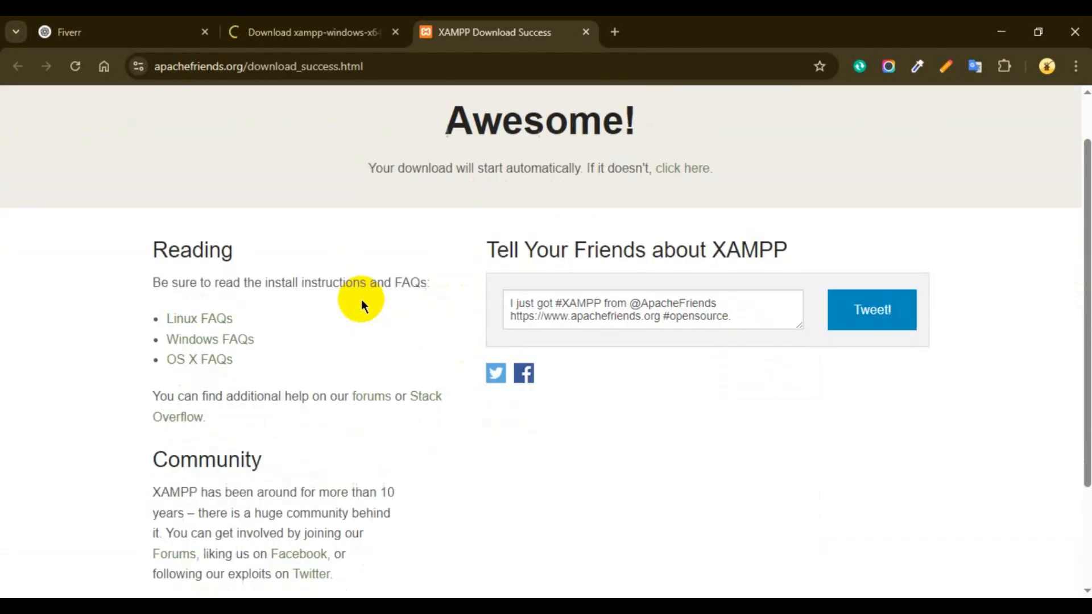
pyautogui.scroll(3, 361, 297)
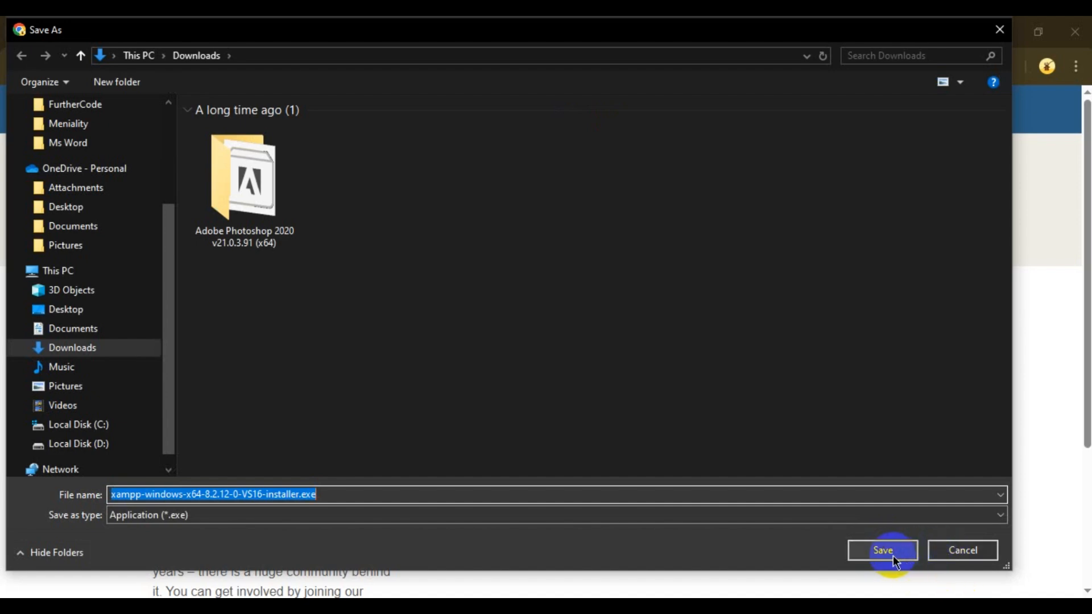
pyautogui.click(884, 551)
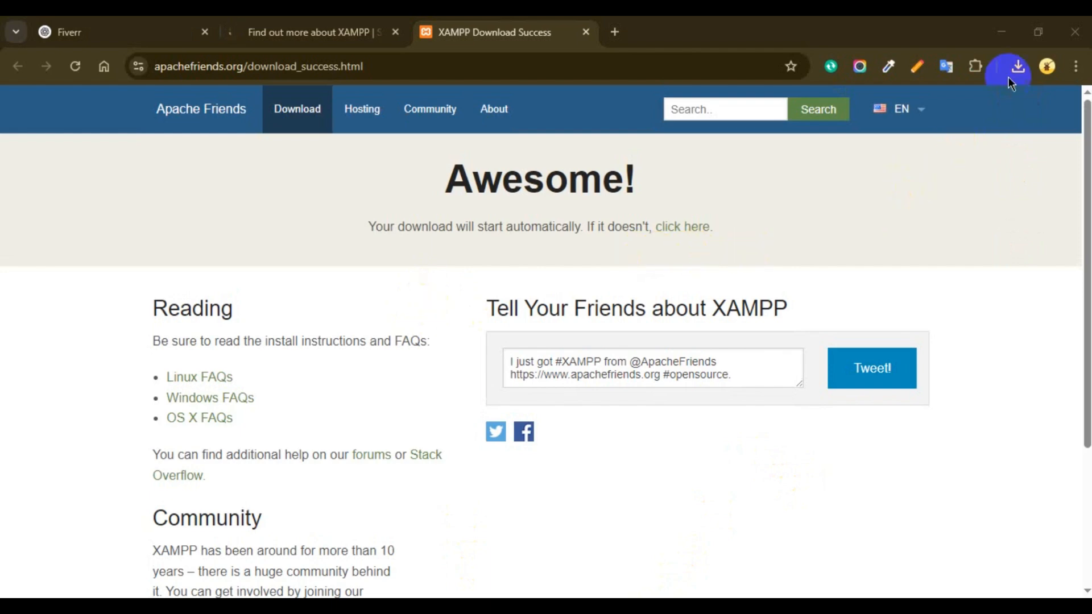
# Run the downloaded XAMPP installer, minimize the browser and acknowledge the User Account Control warning
pyautogui.click(1019, 67)
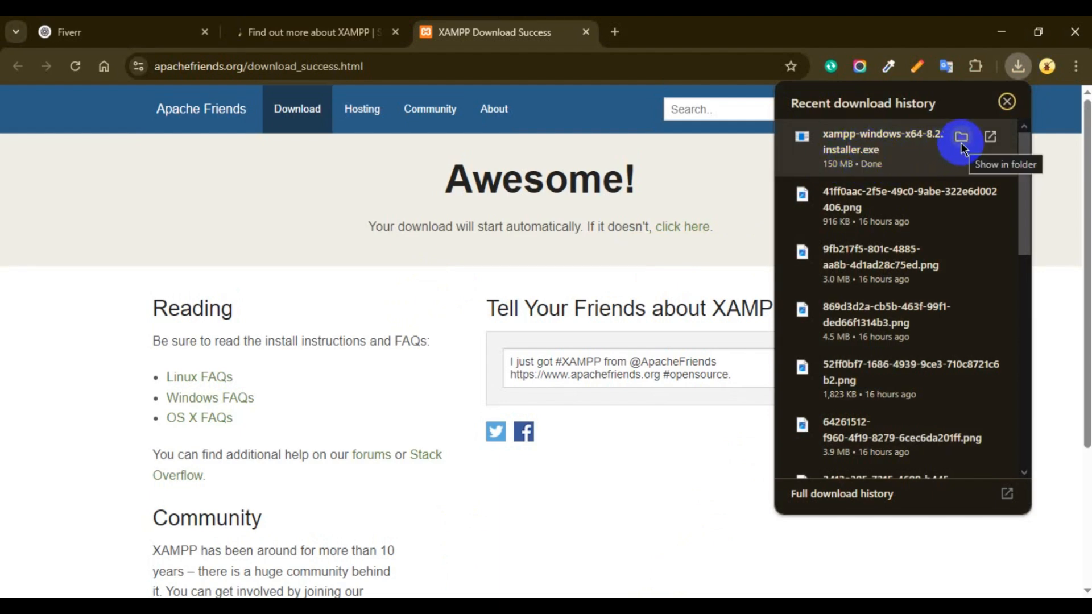
pyautogui.click(872, 156)
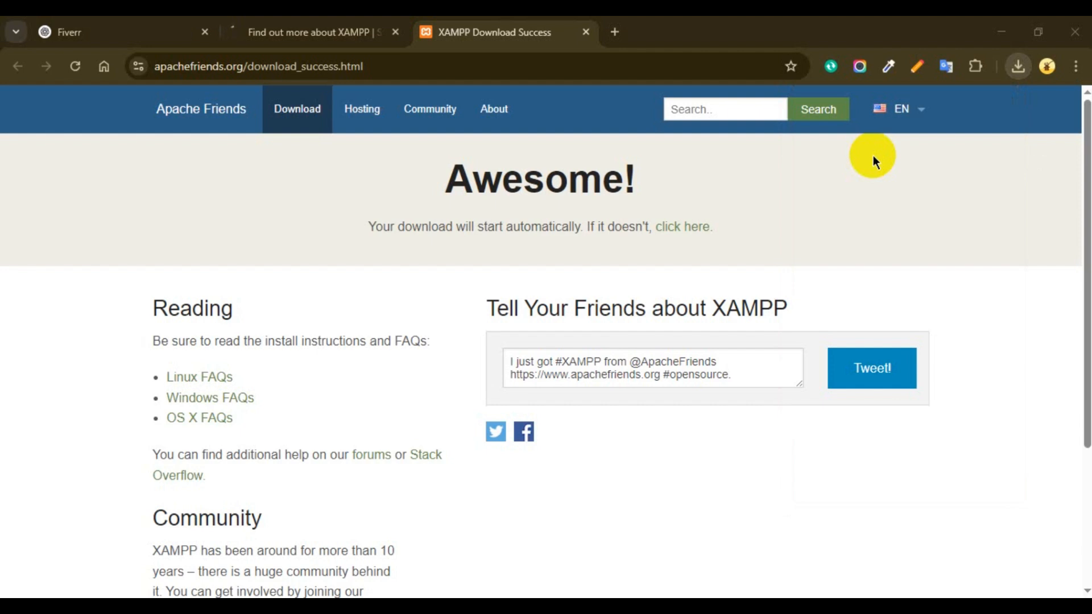
pyautogui.click(915, 115)
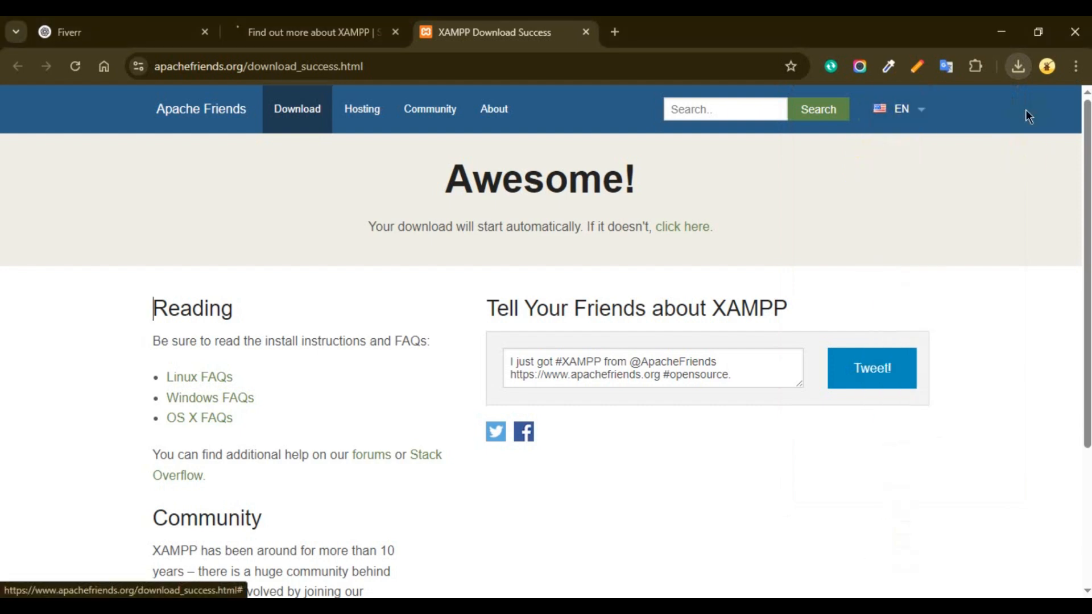
pyautogui.click(995, 33)
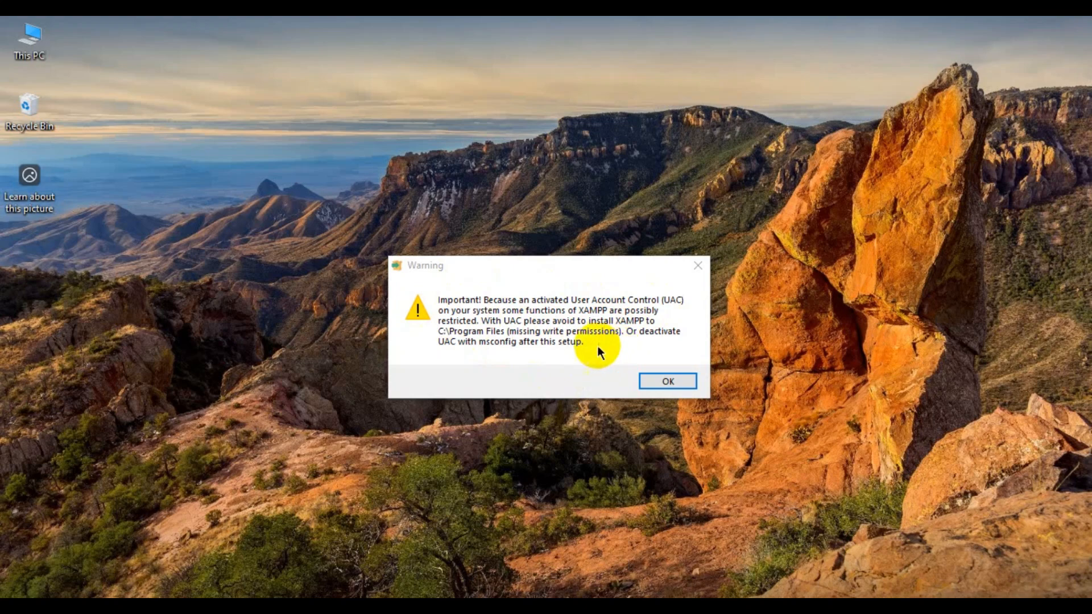
pyautogui.click(663, 380)
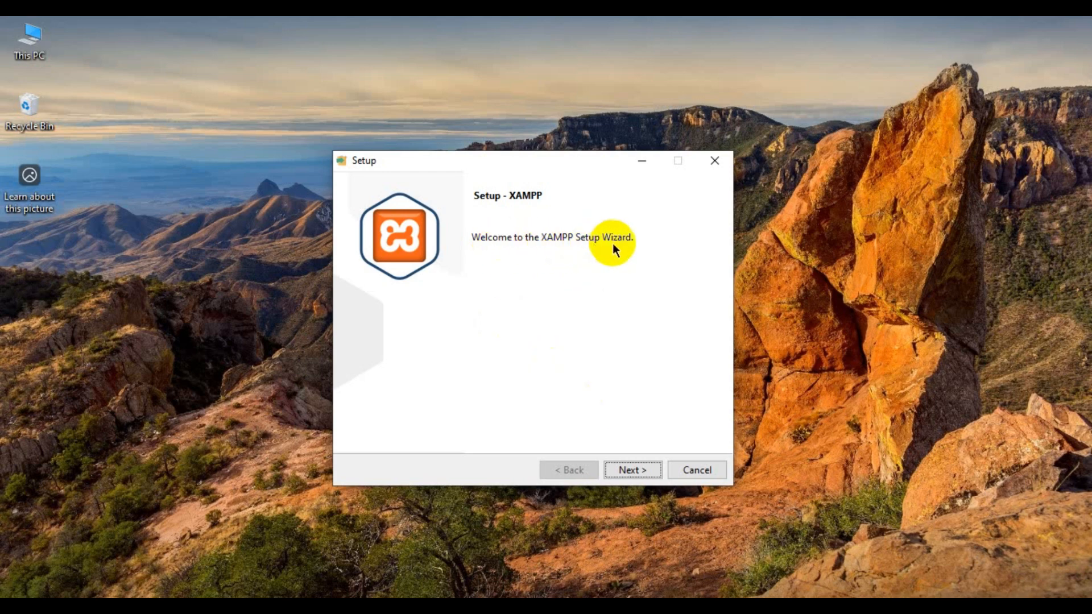
# Advance the XAMPP setup wizard past the welcome page, keeping all components selected for installation
pyautogui.click(629, 471)
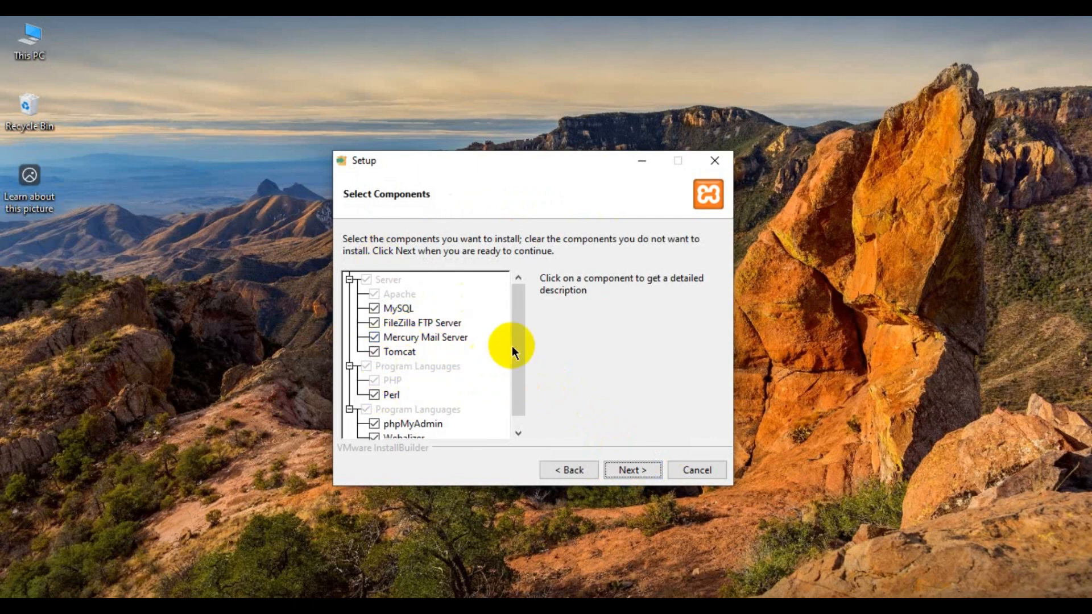
pyautogui.scroll(-2, 514, 347)
pyautogui.scroll(2, 538, 363)
pyautogui.click(643, 468)
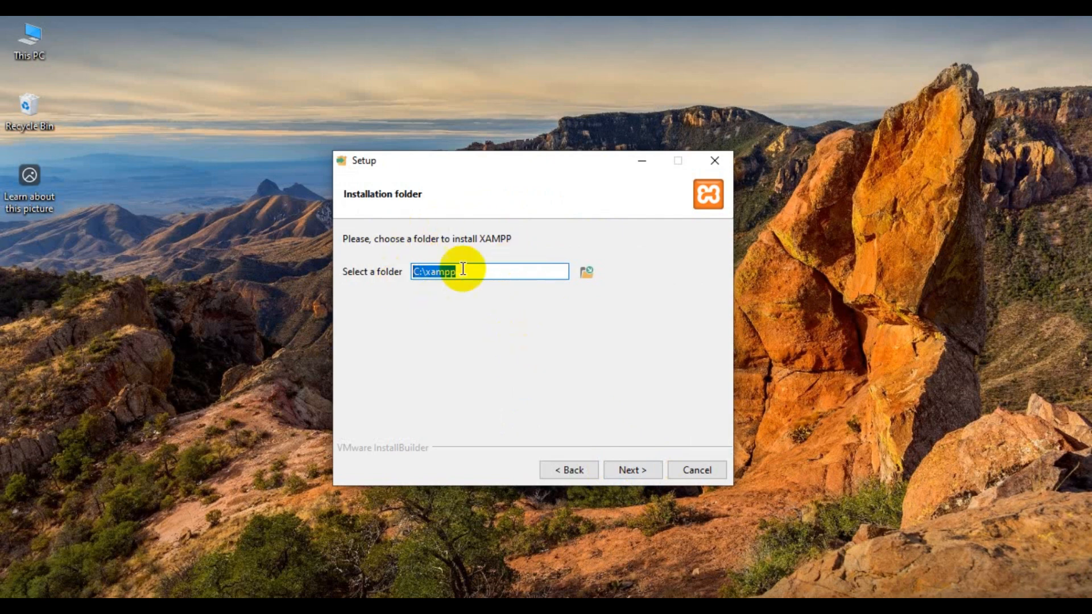
# Install XAMPP into C:\xampp with English as the Control Panel language
pyautogui.click(630, 469)
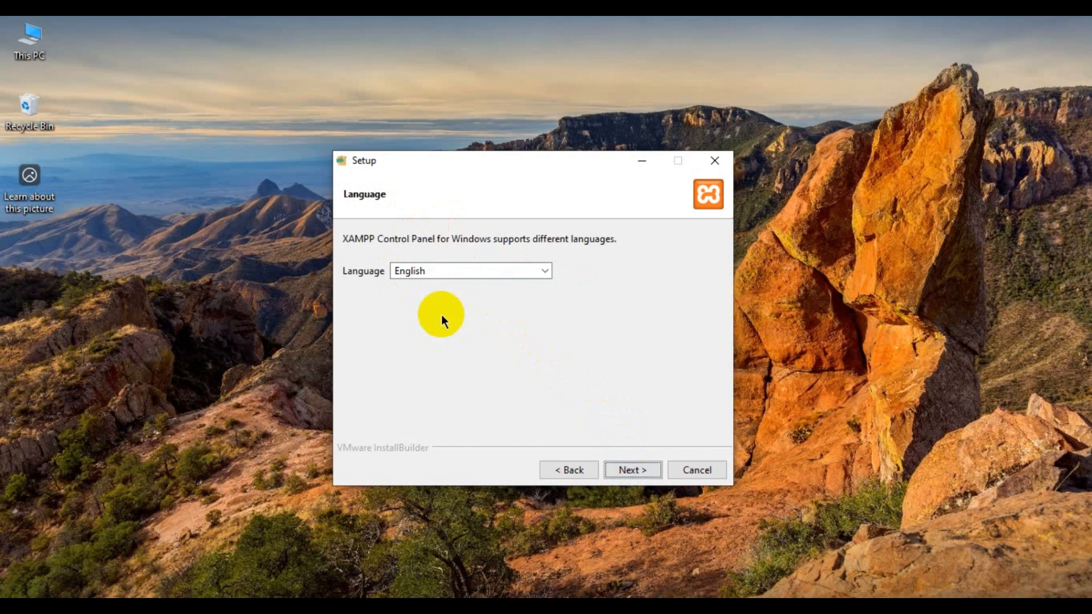
pyautogui.click(641, 470)
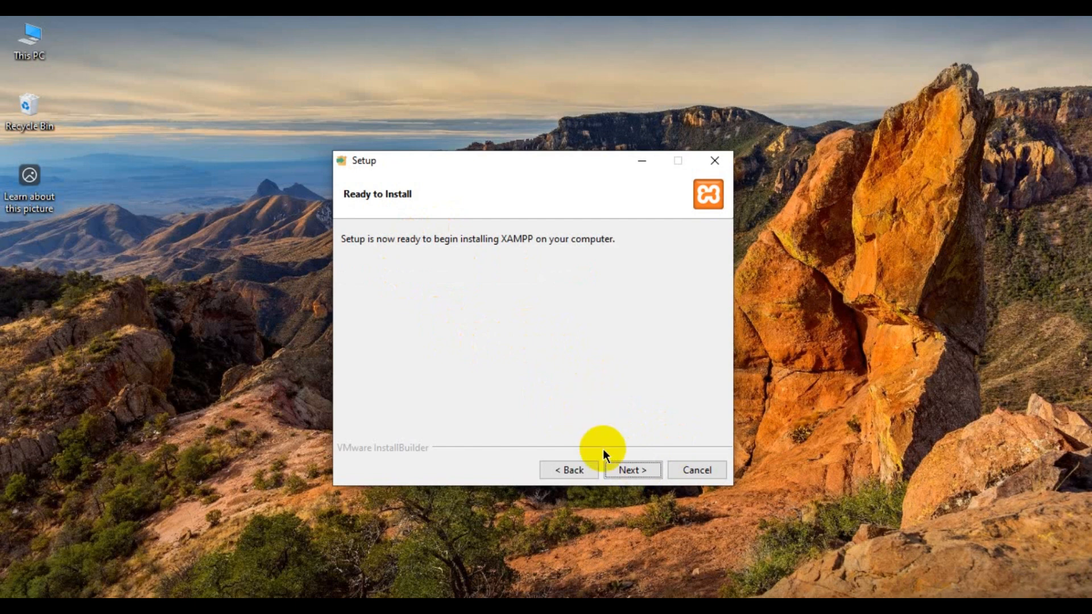
pyautogui.click(629, 472)
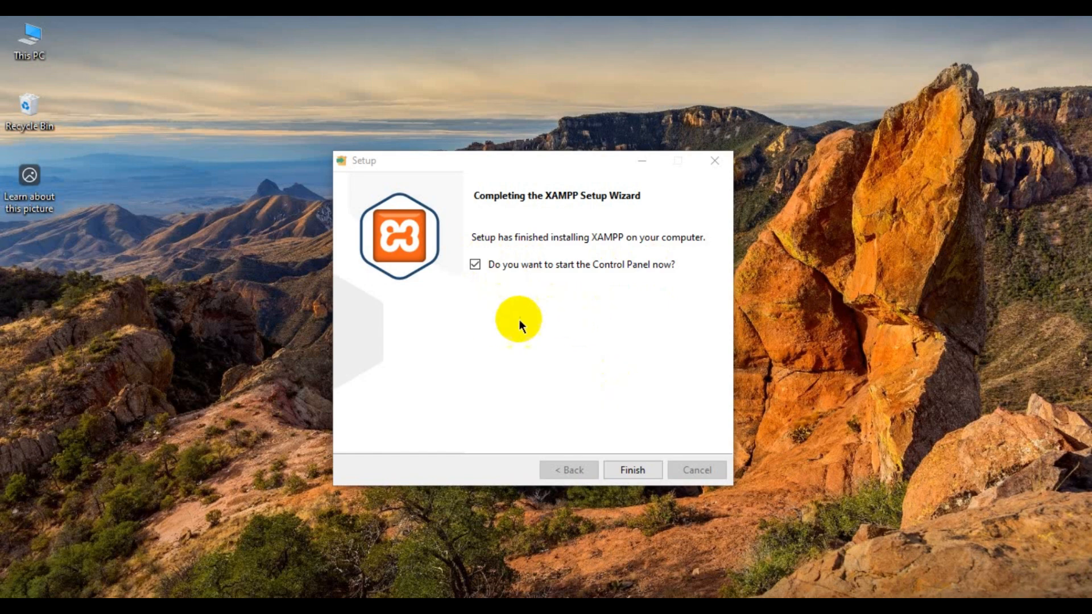
# Finish the setup with the Control Panel set to launch, and start the Apache and MySQL modules
pyautogui.click(633, 470)
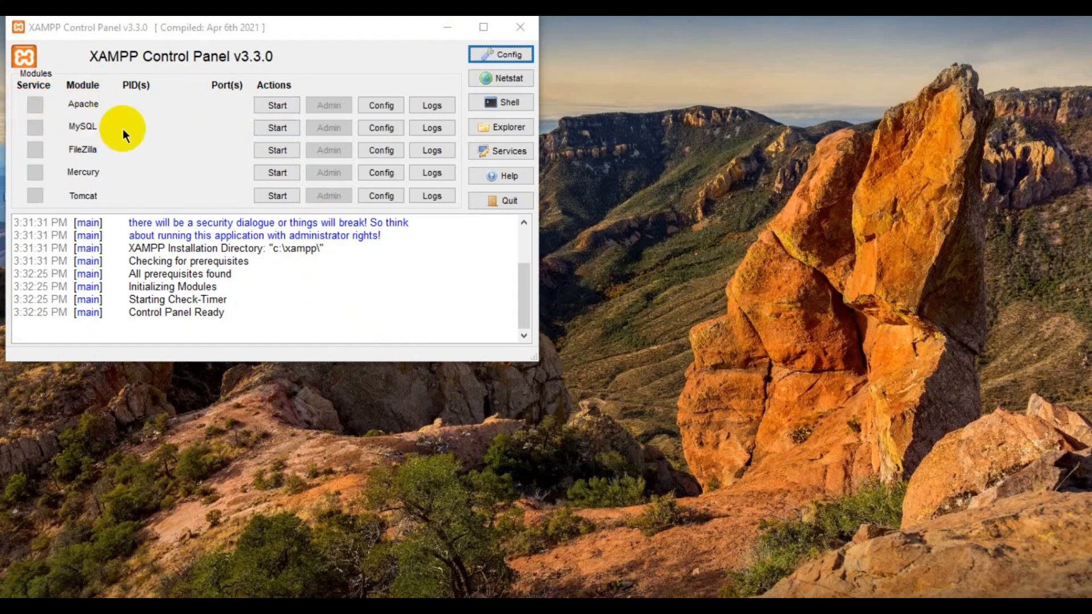
pyautogui.click(279, 108)
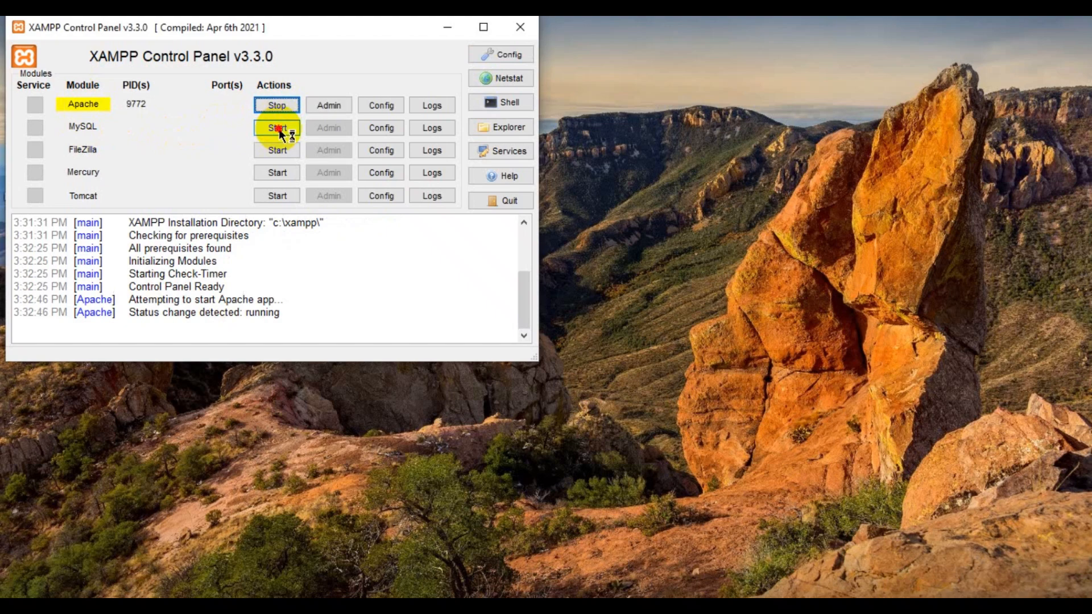
pyautogui.click(279, 128)
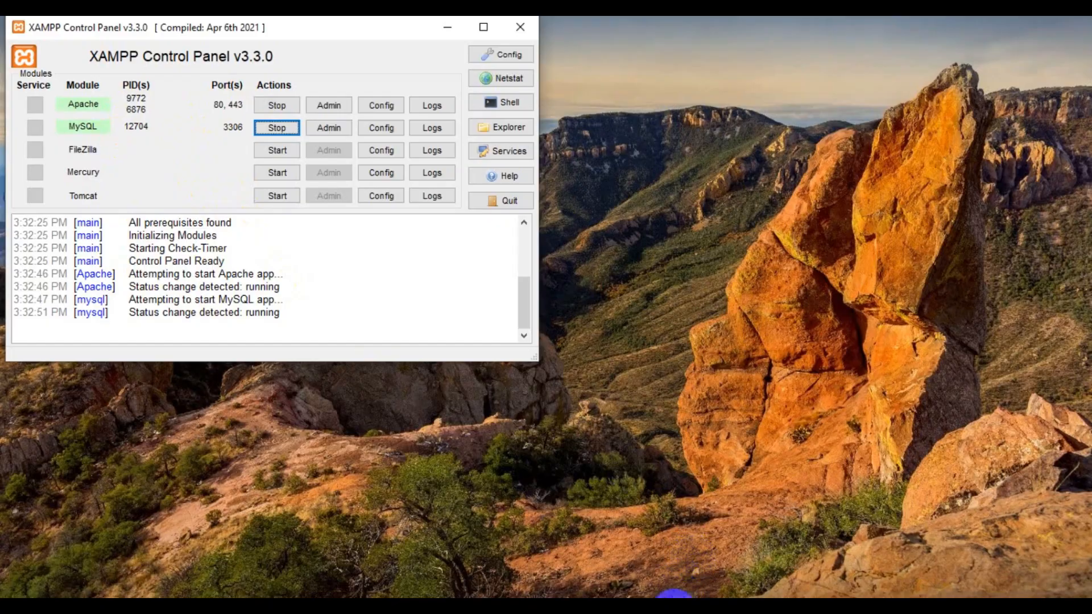
# Switch to Chrome and load localhost/ to test the local server
pyautogui.click(674, 596)
pyautogui.click(238, 69)
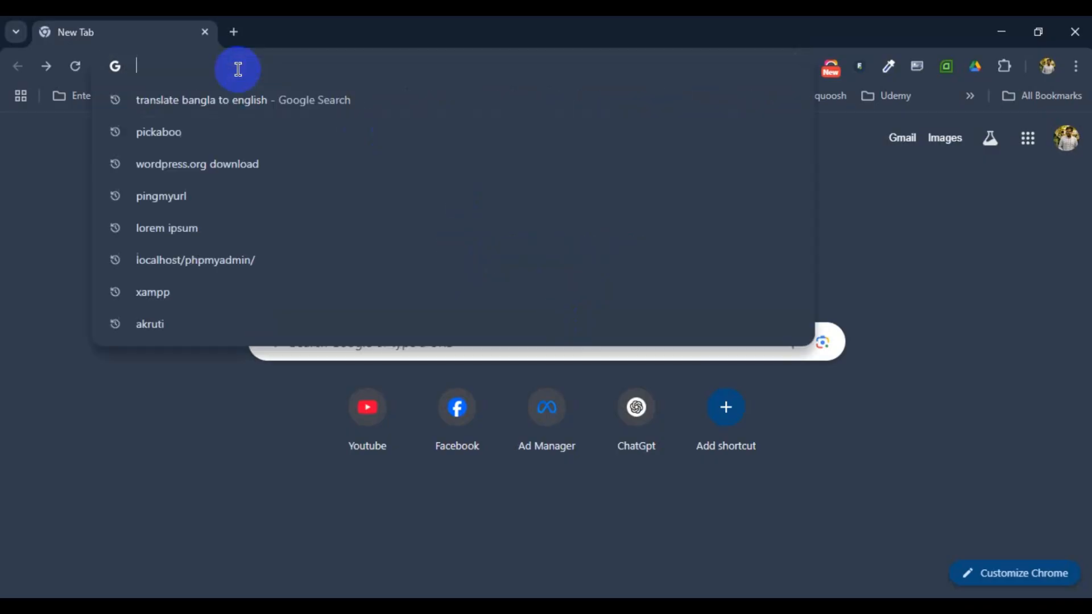
pyautogui.write('localho')
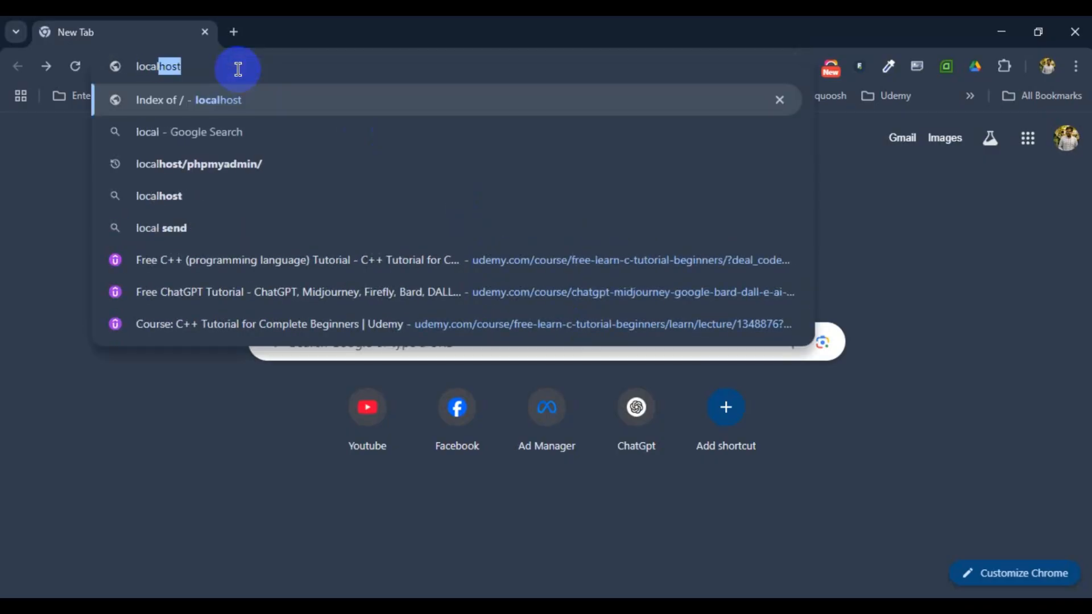
pyautogui.write('st')
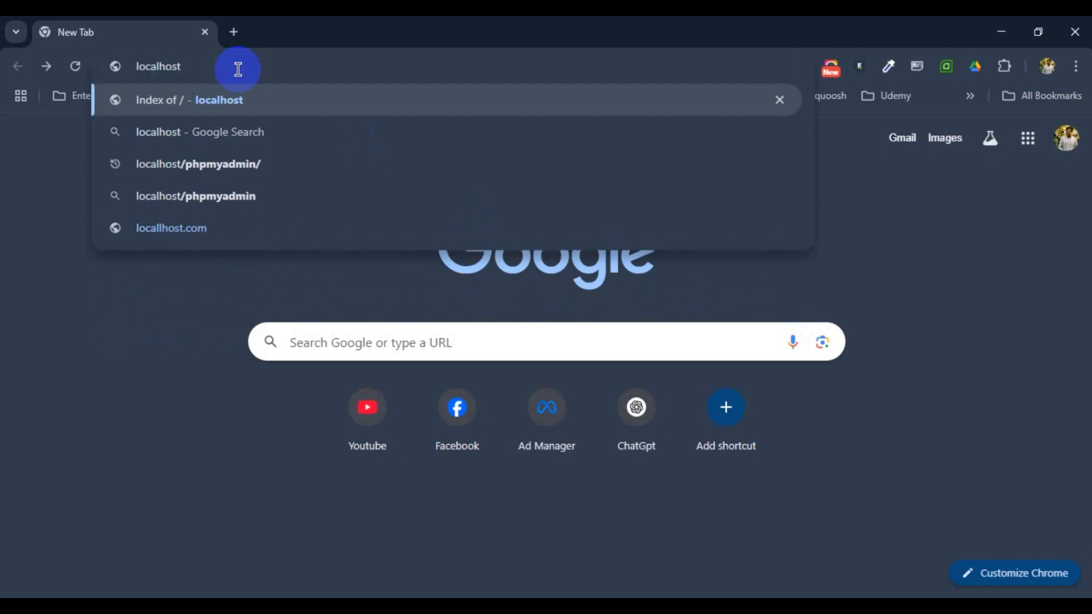
pyautogui.write('/')
pyautogui.press('Return')
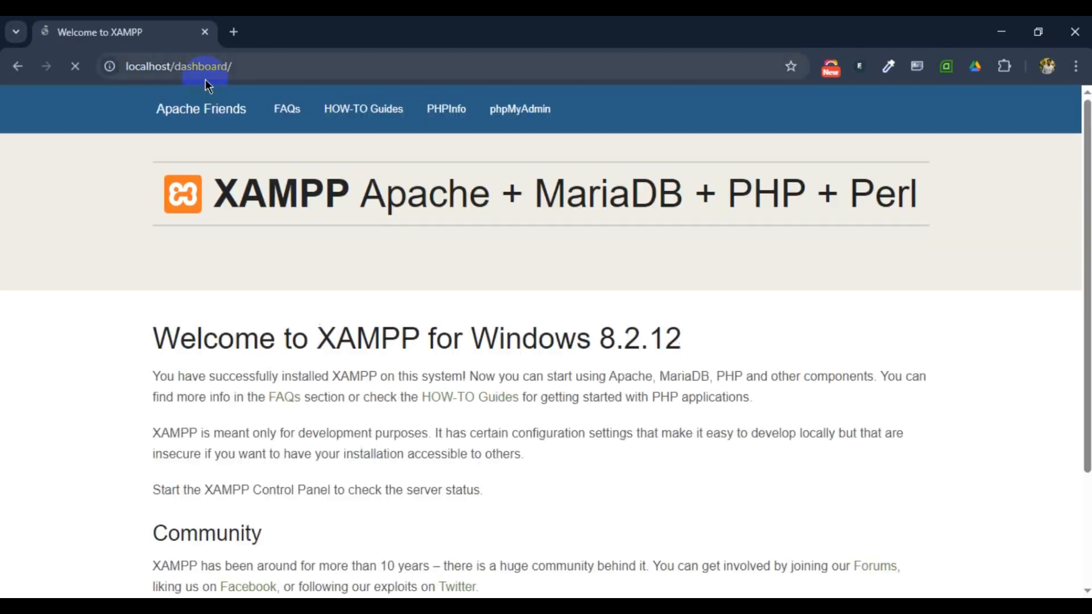
# Look over the XAMPP welcome page and replace its tab with a new blank one
pyautogui.scroll(-2, 435, 344)
pyautogui.scroll(2, 254, 240)
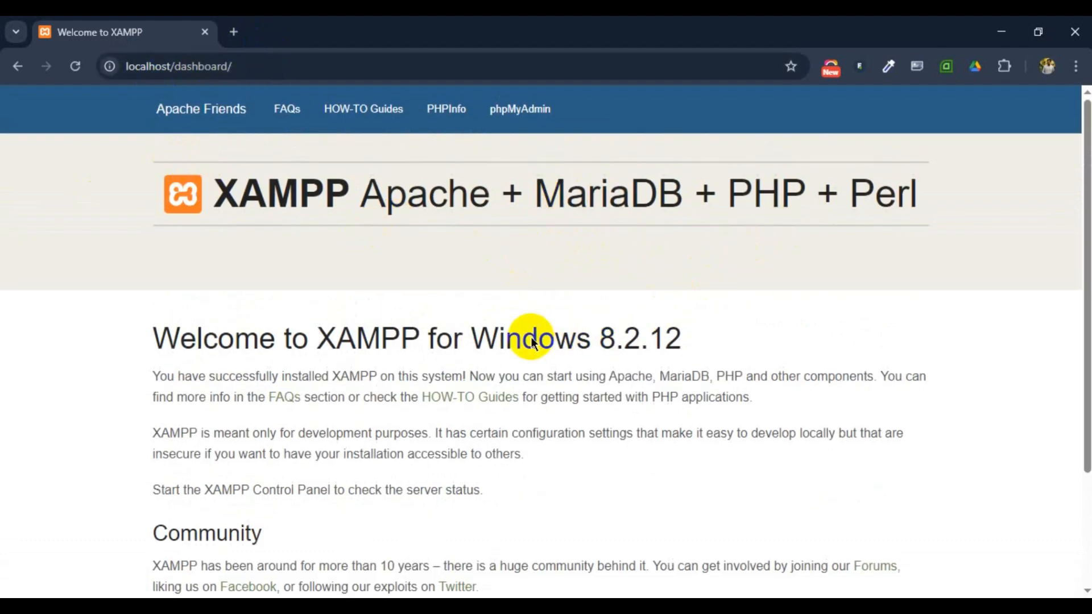
pyautogui.scroll(-1, 512, 307)
pyautogui.scroll(1, 557, 345)
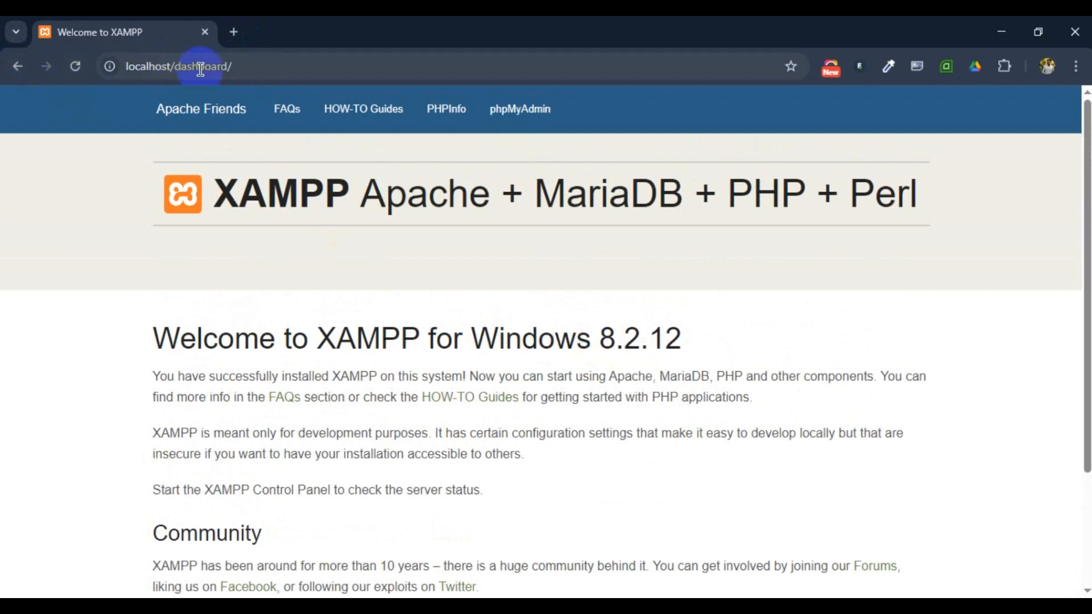
pyautogui.hotkey('ctrl', 't')
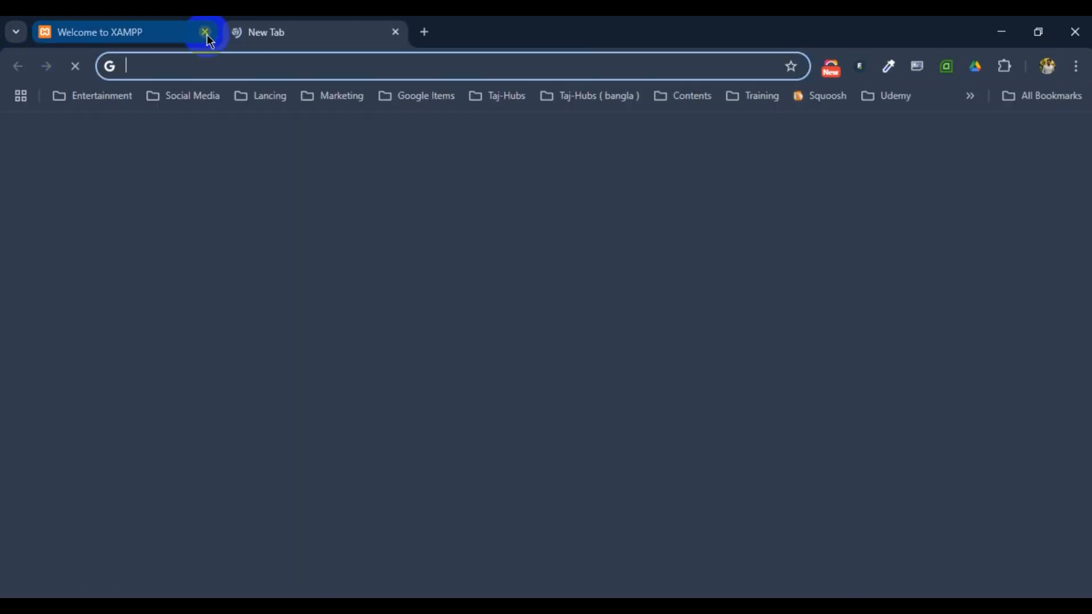
pyautogui.click(205, 31)
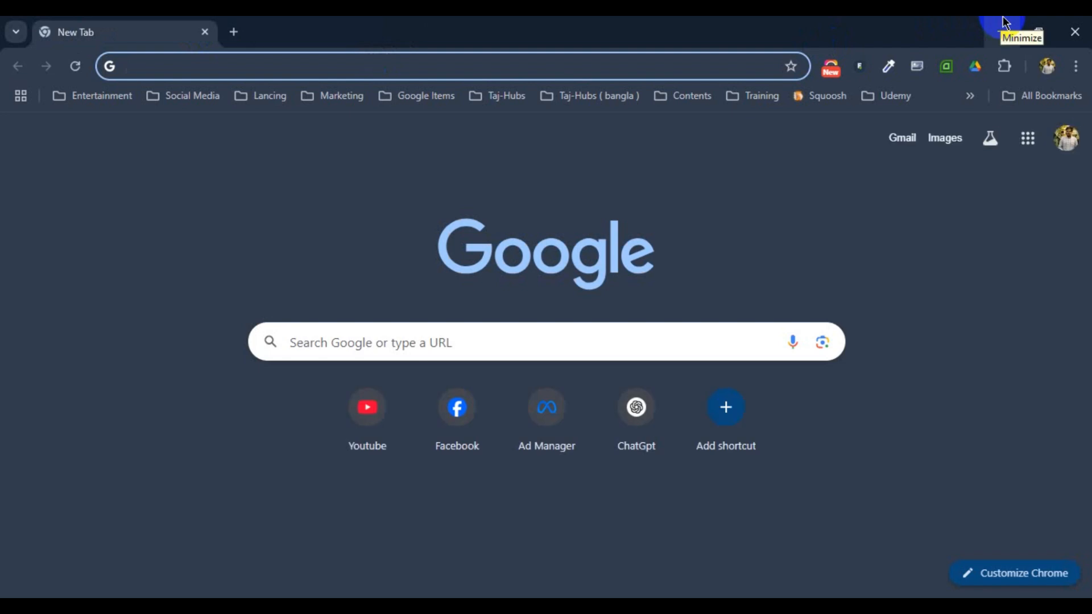